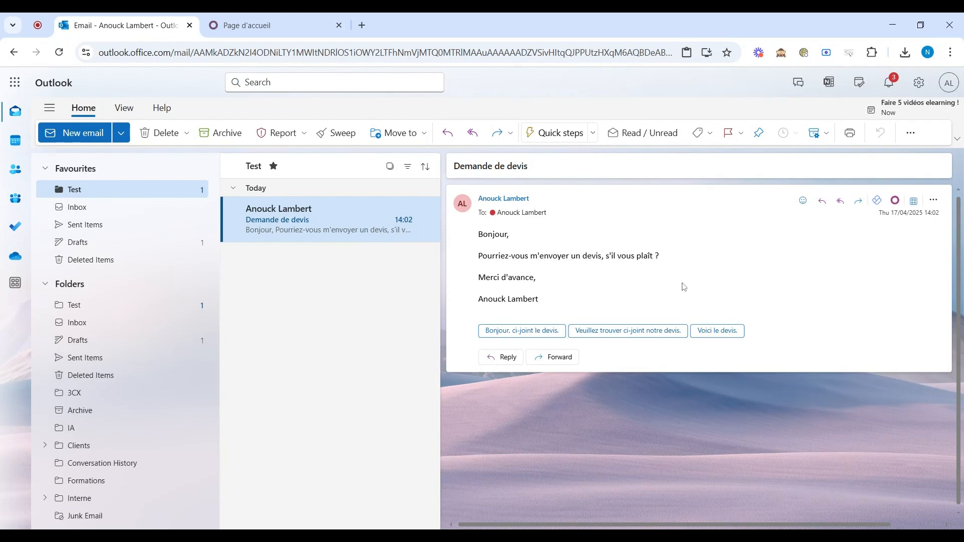
# - Open the Odoo Inbox add-in for the "Demande de devis" email and check the notice about the sender's address
pyautogui.click(896, 201)
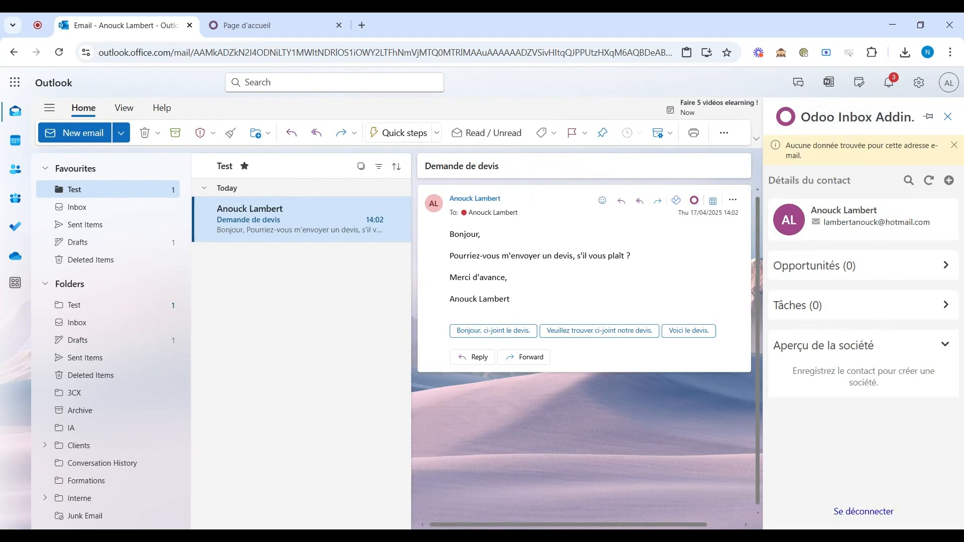
pyautogui.tripleClick(816, 157)
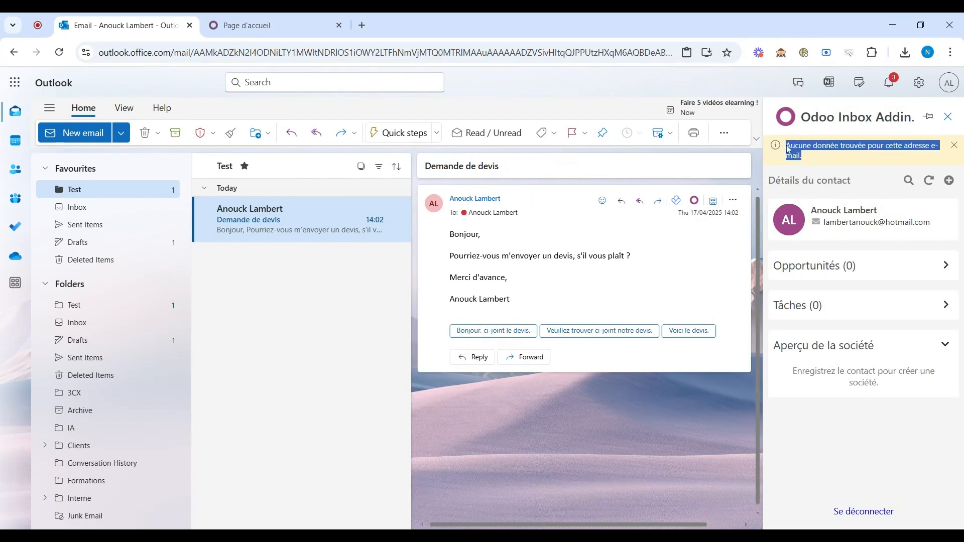
pyautogui.click(819, 157)
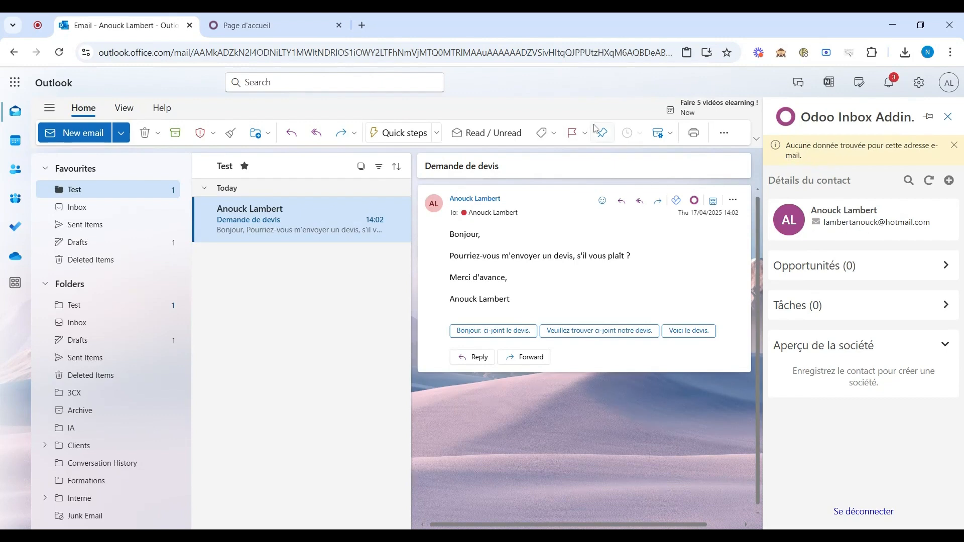
# - Switch to Odoo and search the contacts by e-mail for the sender's last name
pyautogui.click(287, 17)
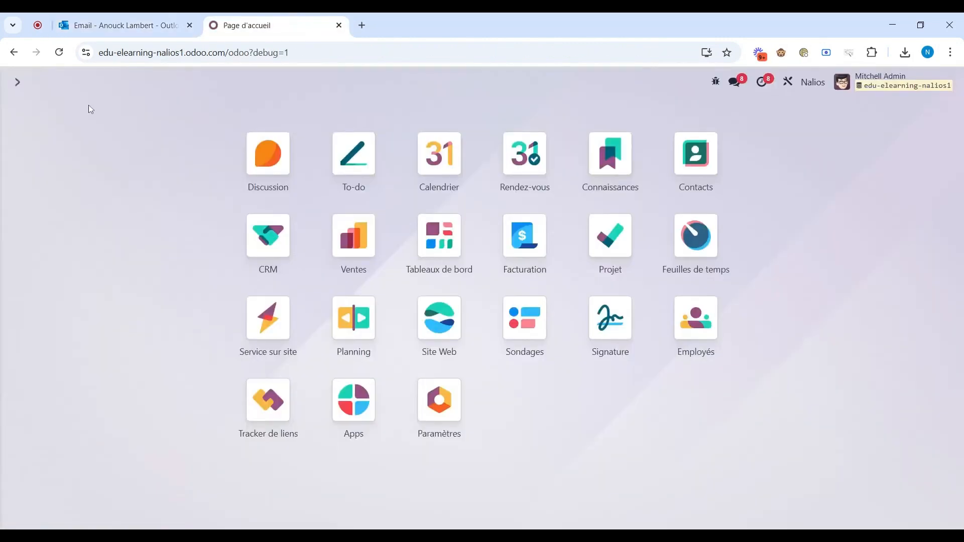
pyautogui.click(687, 165)
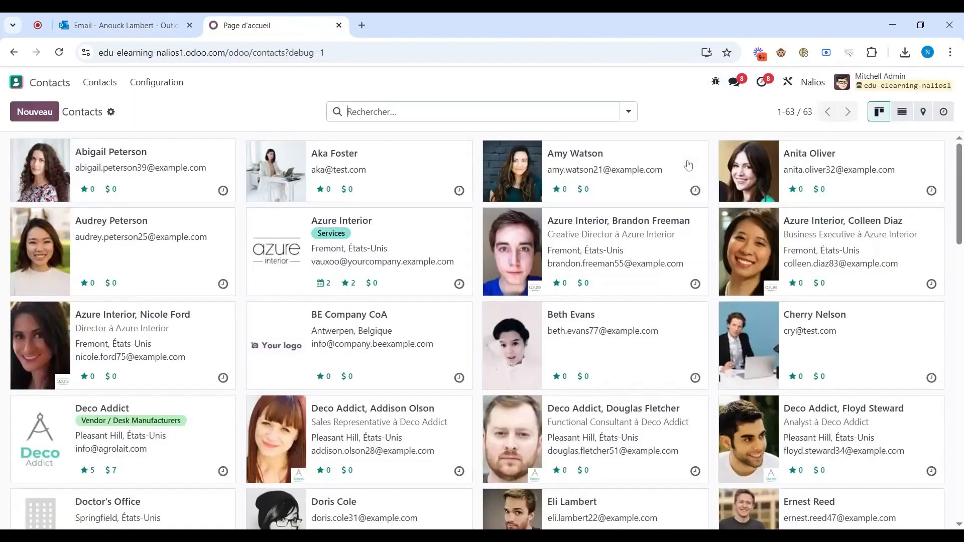
pyautogui.write('lambert')
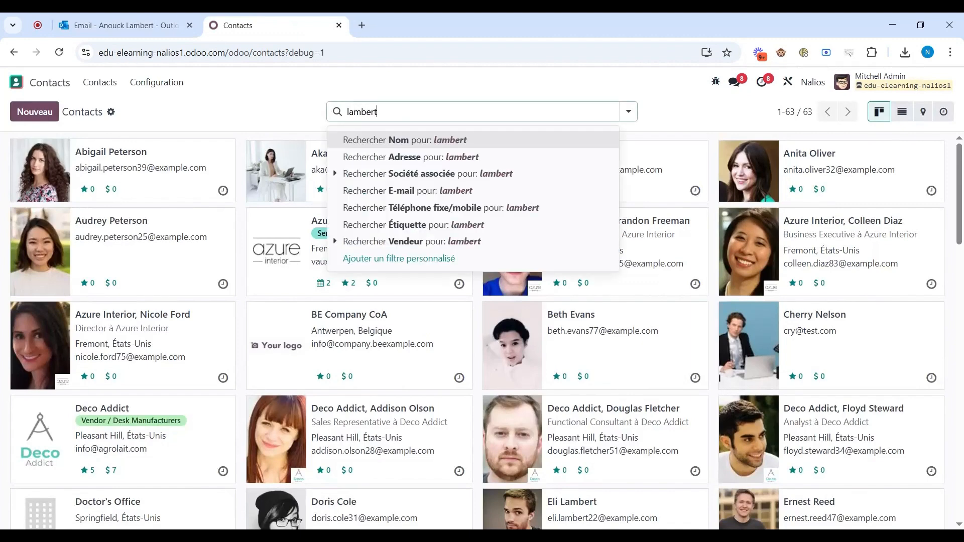
pyautogui.click(419, 196)
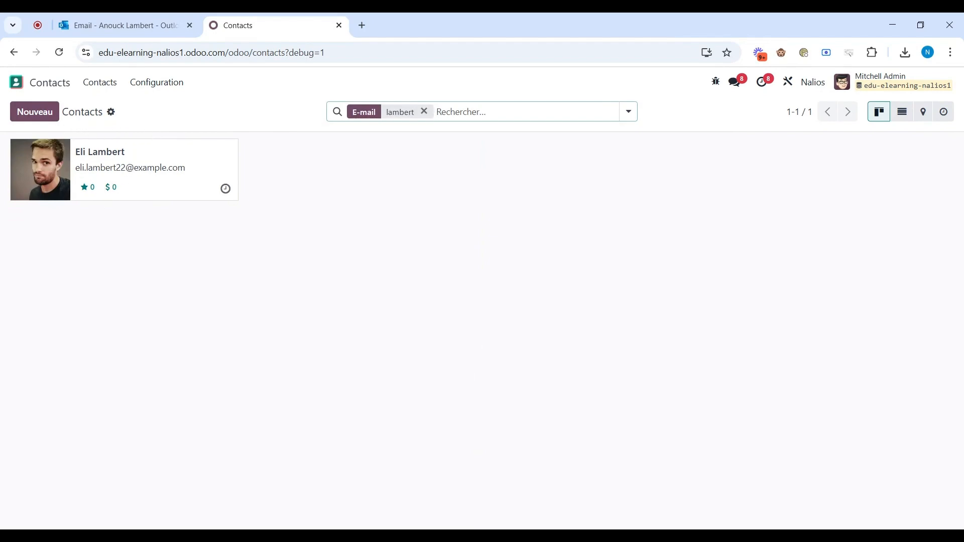
# - Return to the email in Outlook and add its sender to Odoo as a new contact
pyautogui.click(31, 85)
pyautogui.click(143, 22)
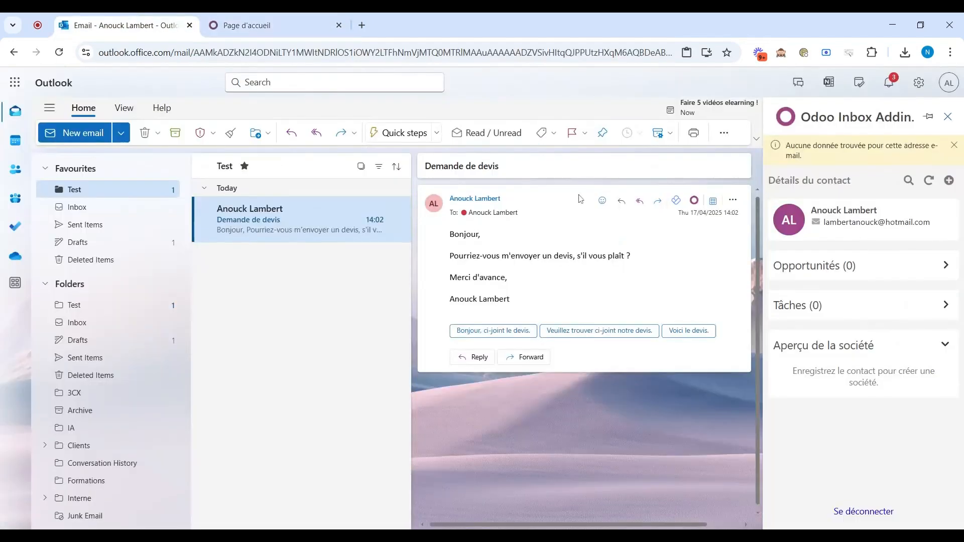
pyautogui.click(951, 185)
# - Switch to Odoo, search the contacts by e-mail for the sender's last name and open the sender's contact record
pyautogui.click(272, 25)
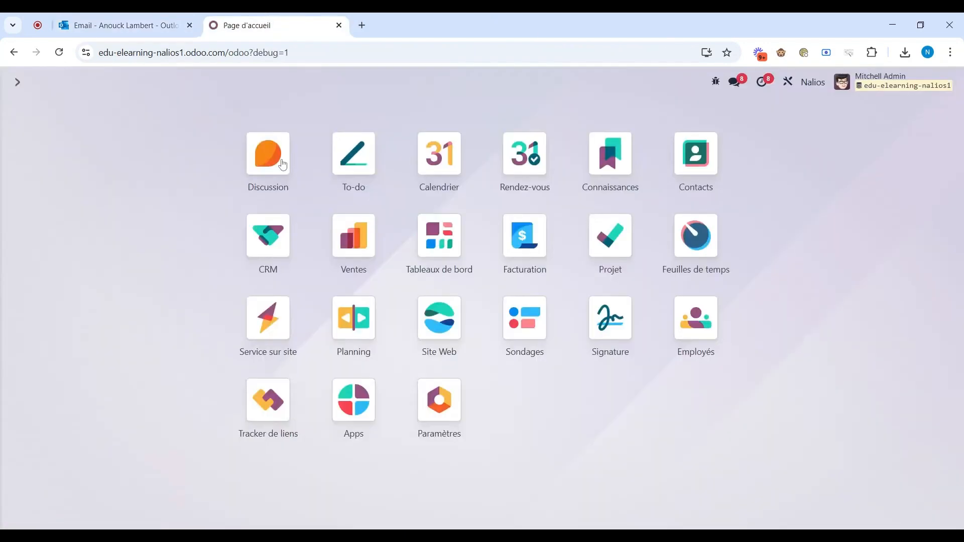
pyautogui.click(688, 173)
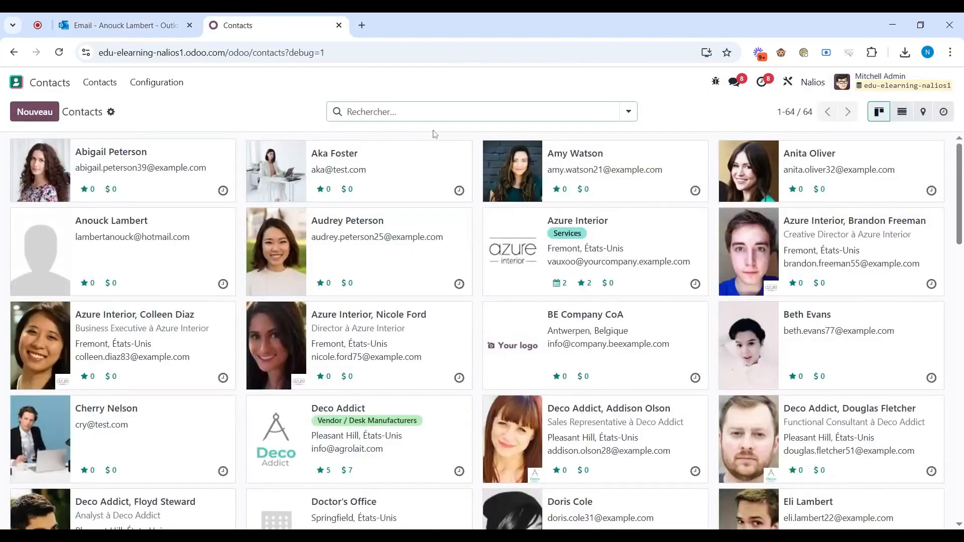
pyautogui.write('lambert')
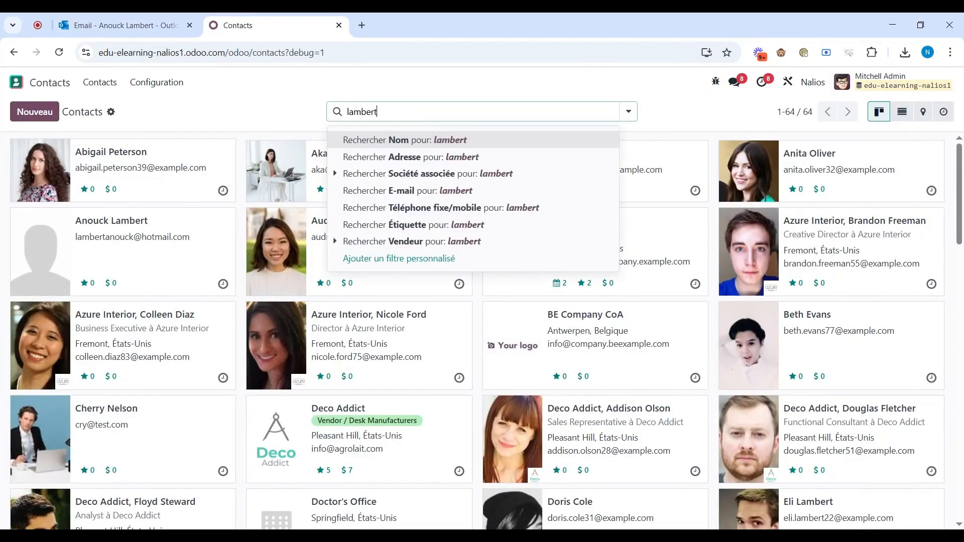
pyautogui.click(446, 191)
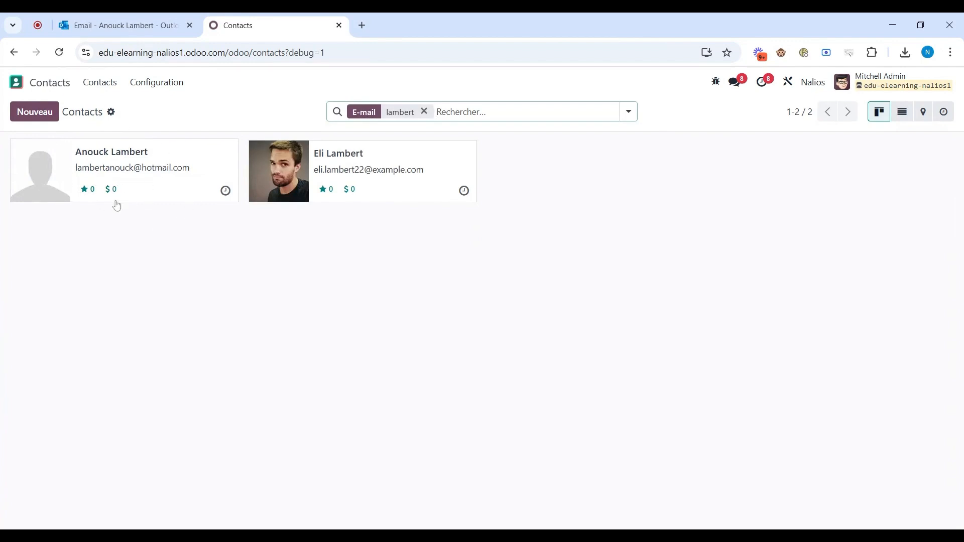
pyautogui.click(132, 181)
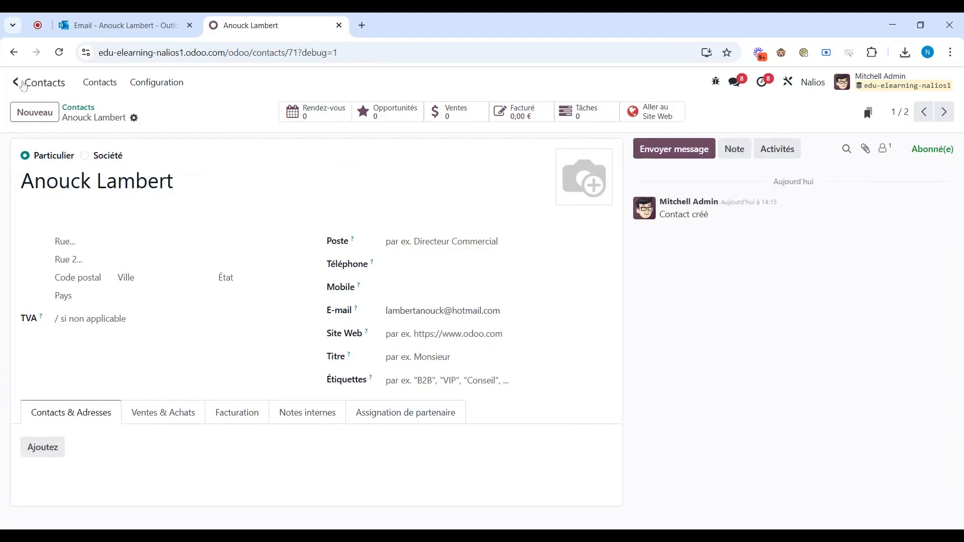
# - Switch back to Outlook, create an Odoo opportunity from the email and review the message text in its internal notes
pyautogui.click(23, 86)
pyautogui.click(120, 25)
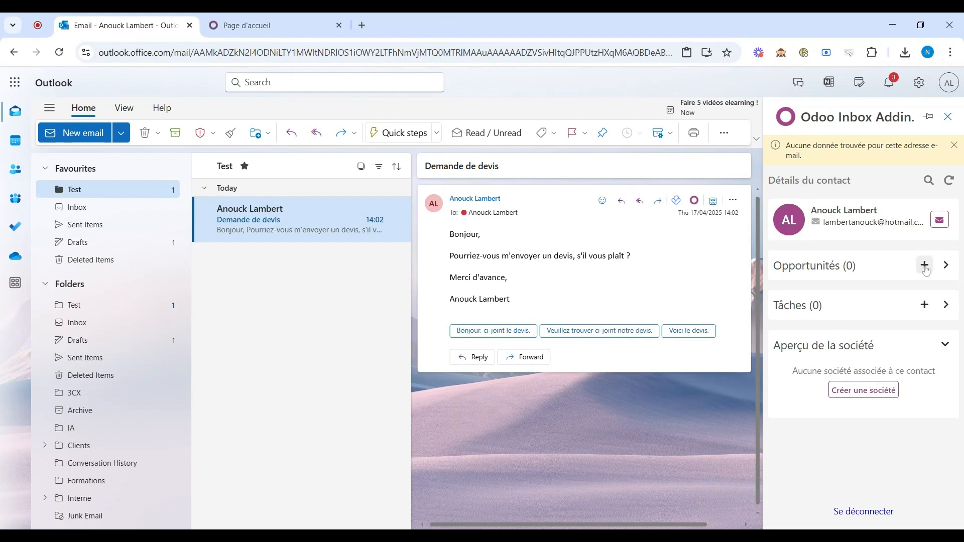
pyautogui.click(924, 265)
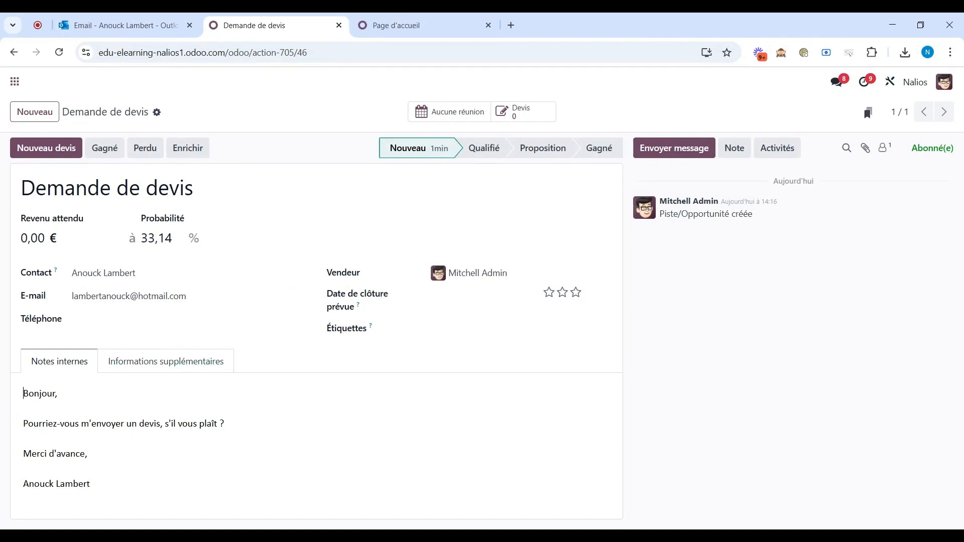
pyautogui.hotkey('ctrl', 'a')
pyautogui.click(90, 484)
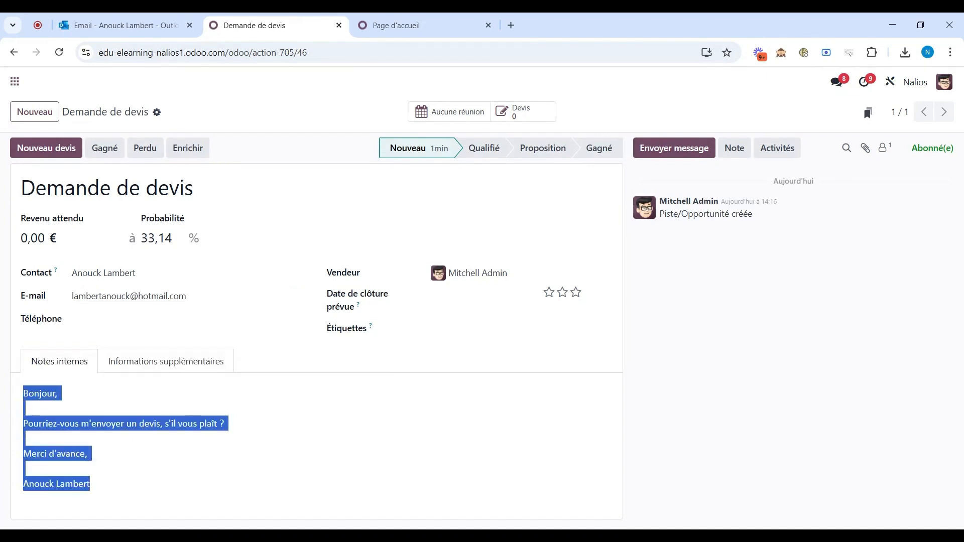
# - Open the "Demande de devis" opportunity from the CRM pipeline to check it, and close its browser tab
pyautogui.click(15, 82)
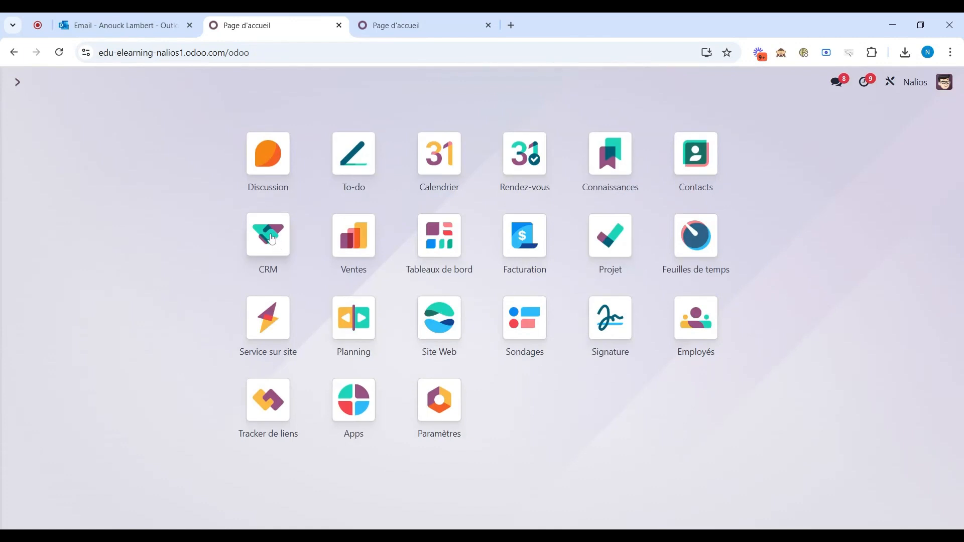
pyautogui.click(272, 239)
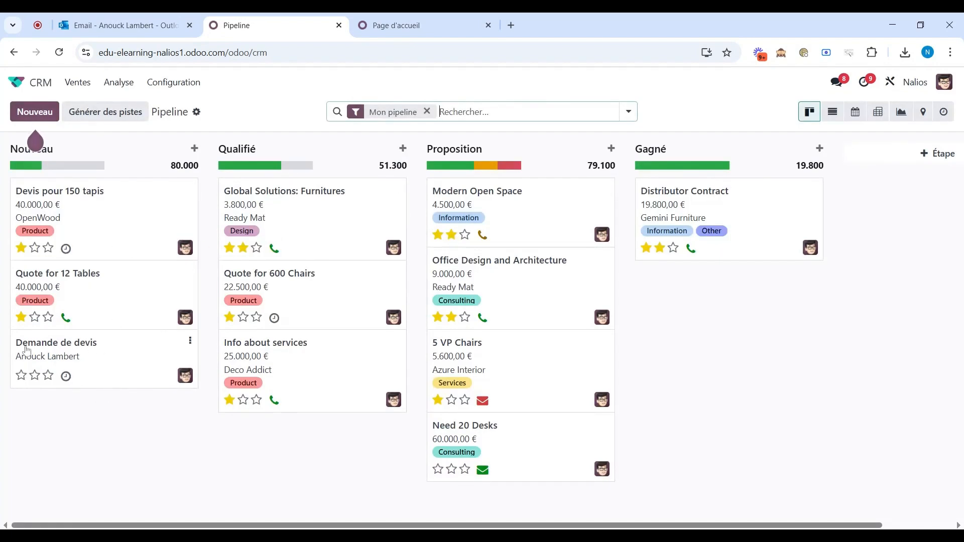
pyautogui.click(101, 360)
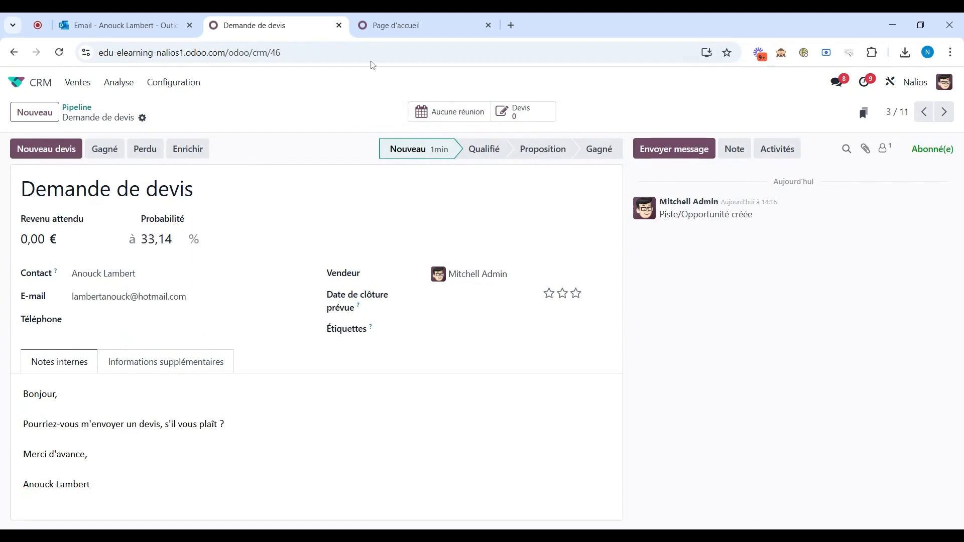
pyautogui.click(339, 25)
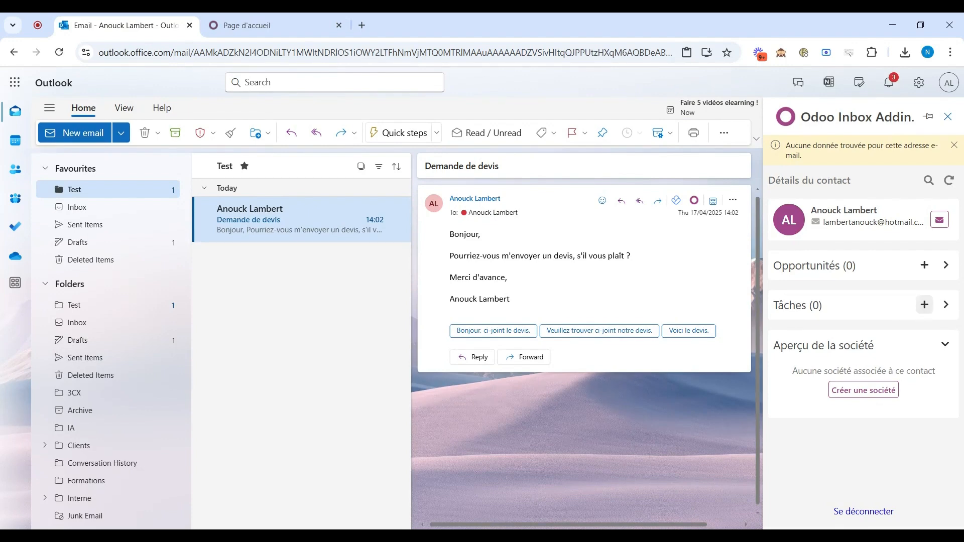
# - Create an Odoo task from the email in the Office Design project
pyautogui.click(924, 305)
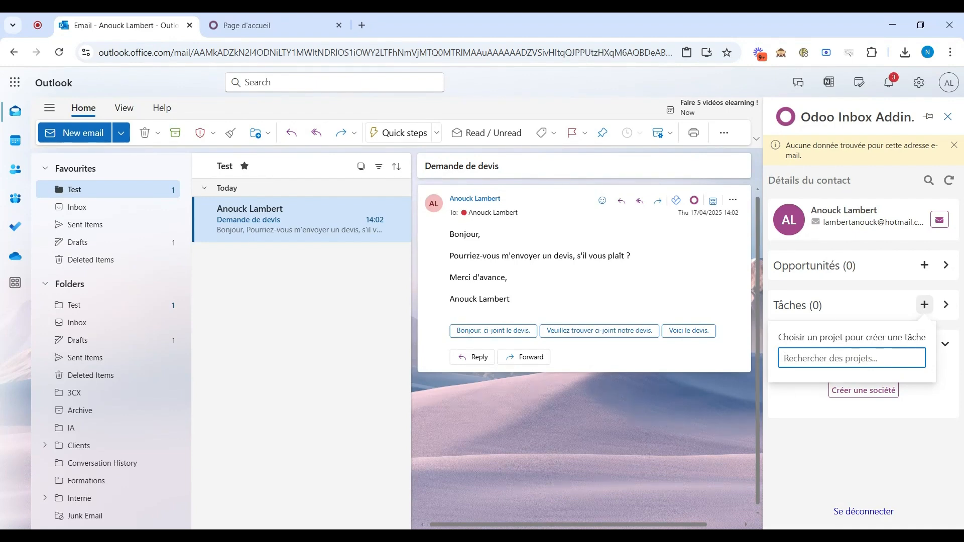
pyautogui.write('offi')
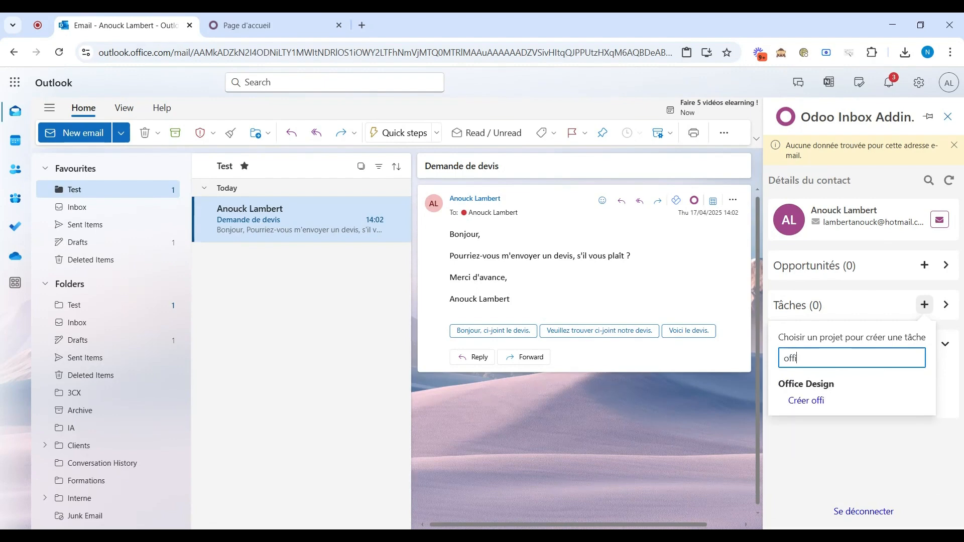
pyautogui.click(816, 390)
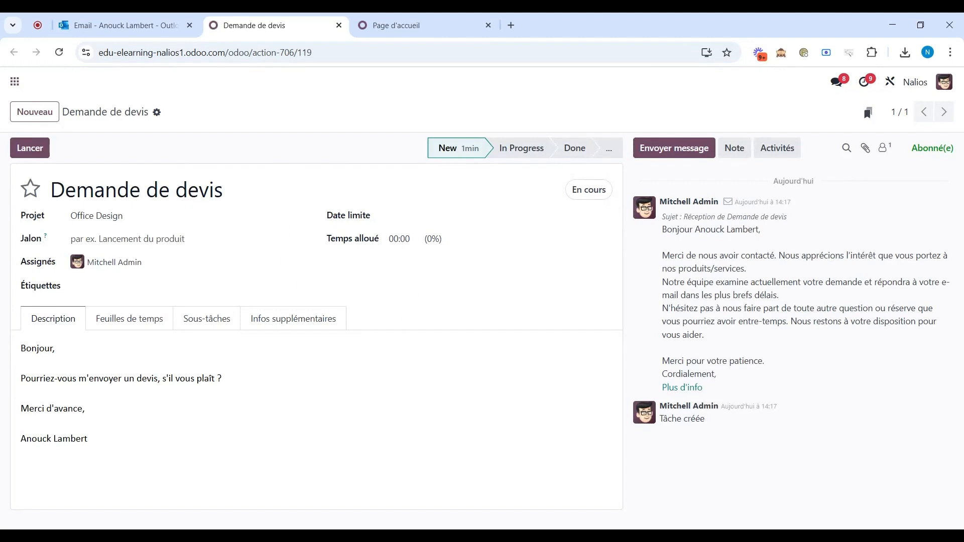
# - Review the title and description of the new "Demande de devis" task against the original email
pyautogui.moveTo(52, 190); pyautogui.dragTo(223, 190)
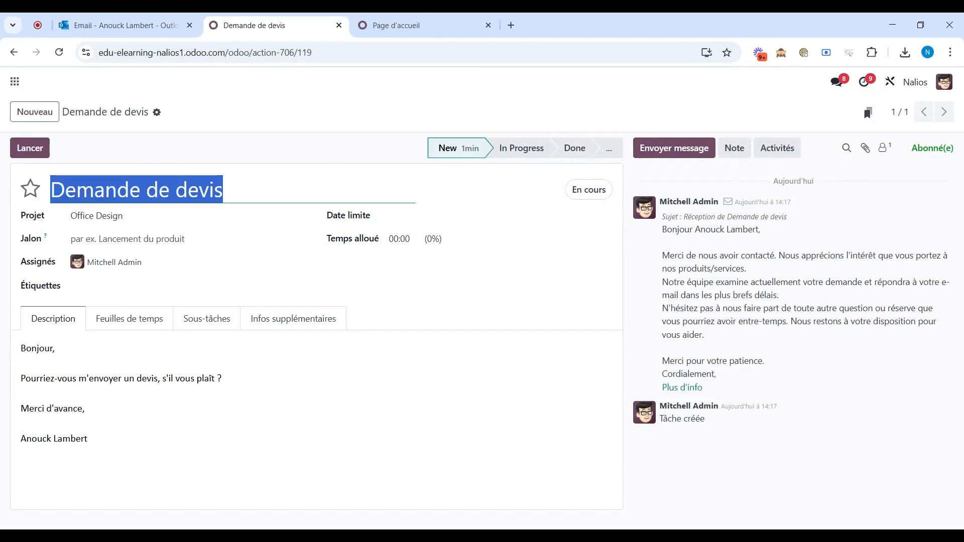
pyautogui.click(129, 190)
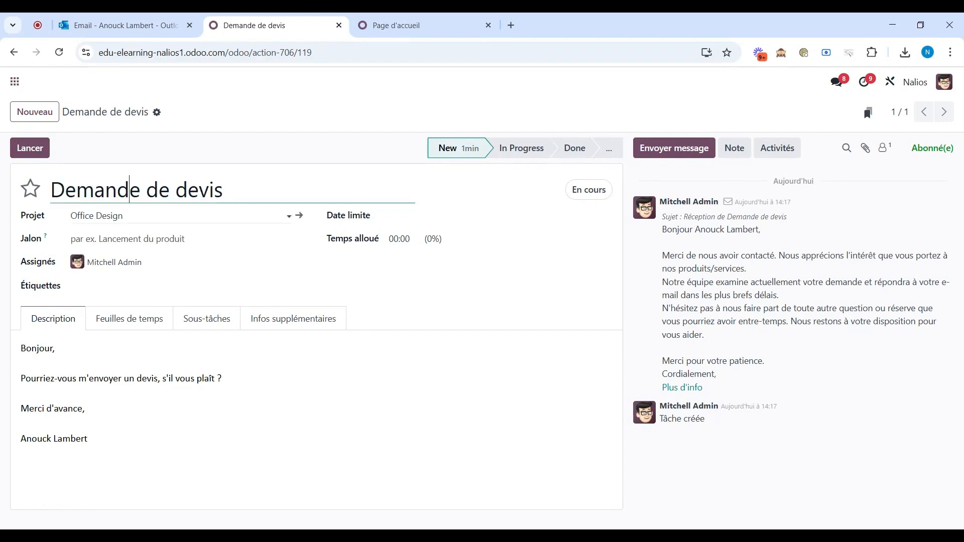
pyautogui.moveTo(20, 348); pyautogui.dragTo(88, 438)
pyautogui.click(89, 439)
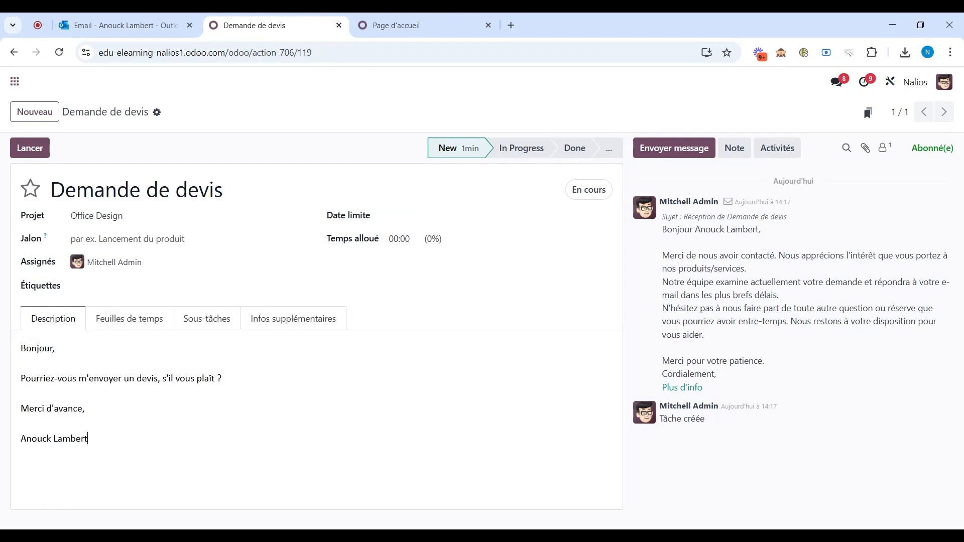
pyautogui.moveTo(88, 439); pyautogui.dragTo(20, 346)
# - Find the "Demande de devis" task in the Office Design project of the Projet app and check its description
pyautogui.click(15, 83)
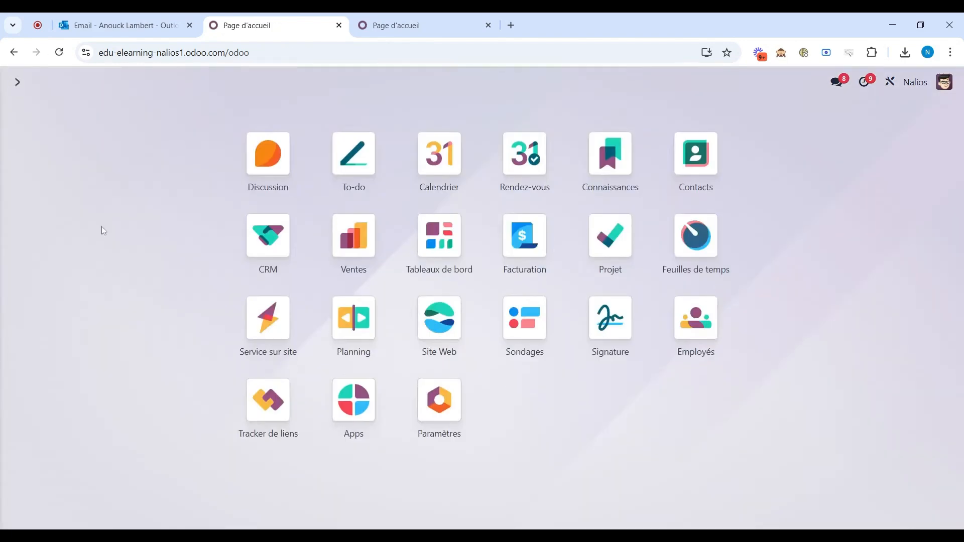
pyautogui.write('proje')
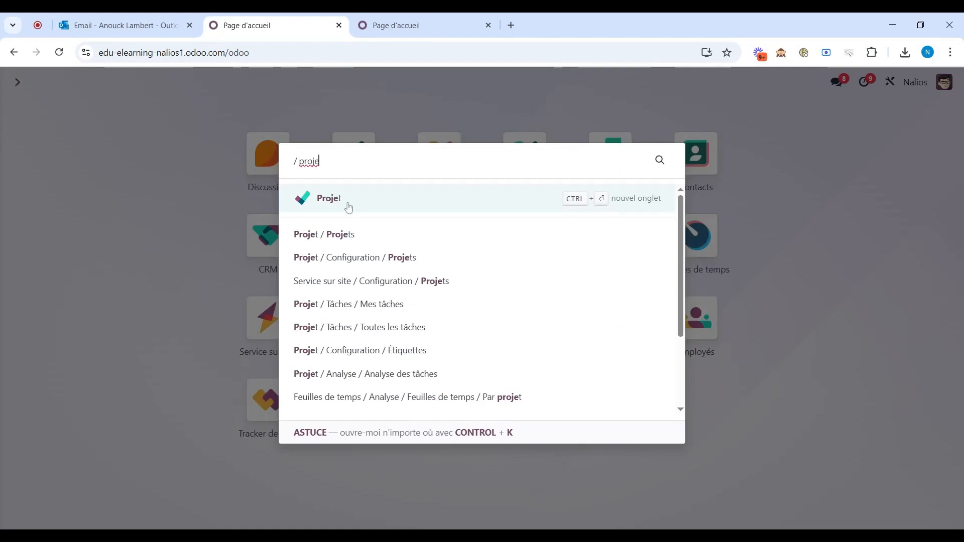
pyautogui.click(349, 208)
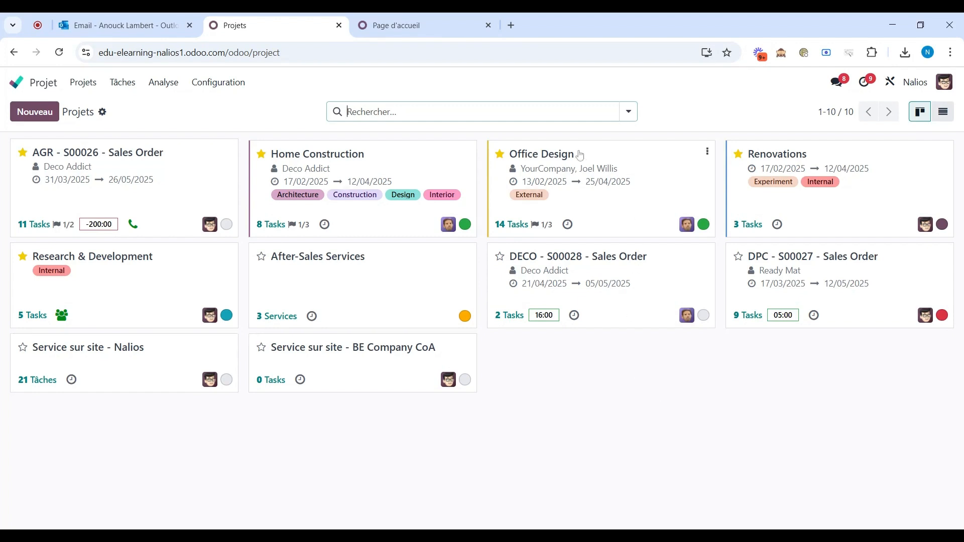
pyautogui.click(617, 222)
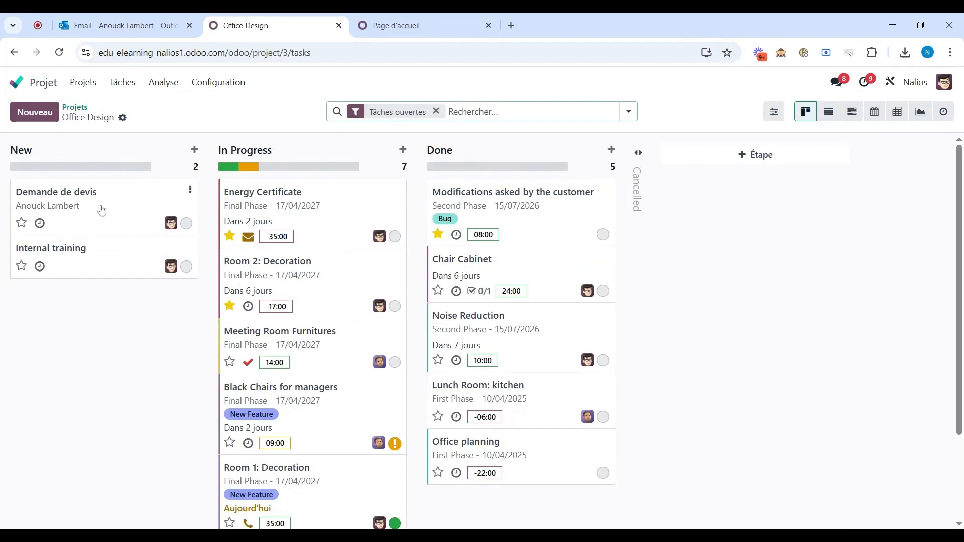
pyautogui.click(117, 211)
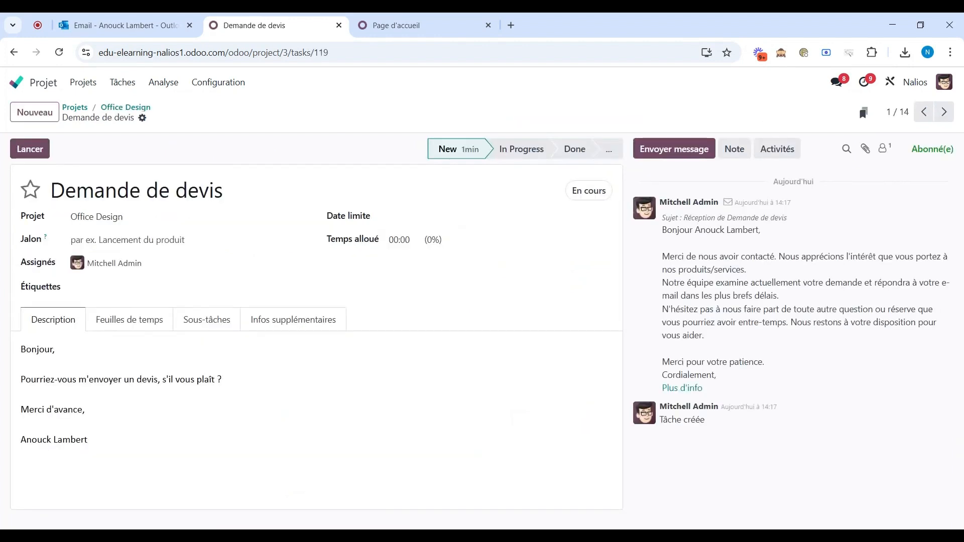
pyautogui.moveTo(88, 440); pyautogui.dragTo(21, 348)
pyautogui.click(88, 440)
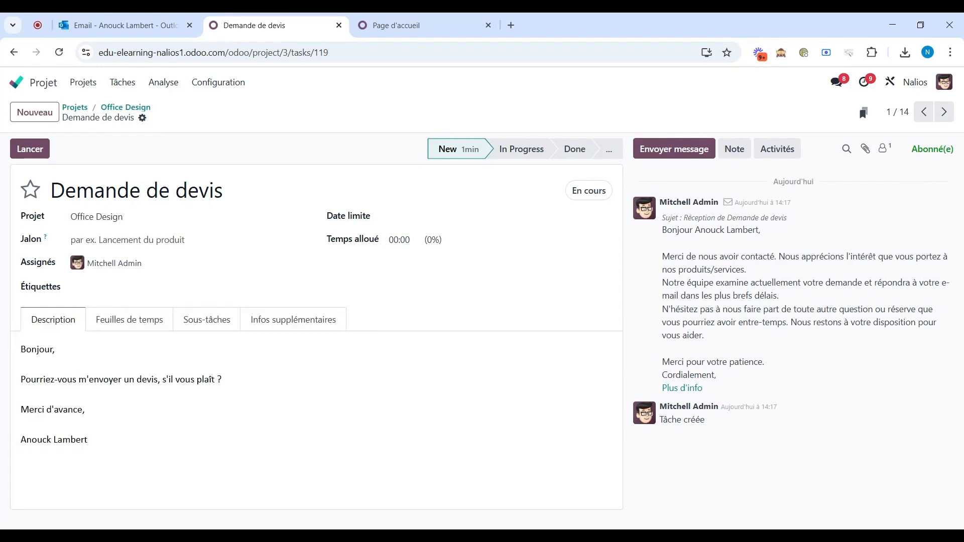